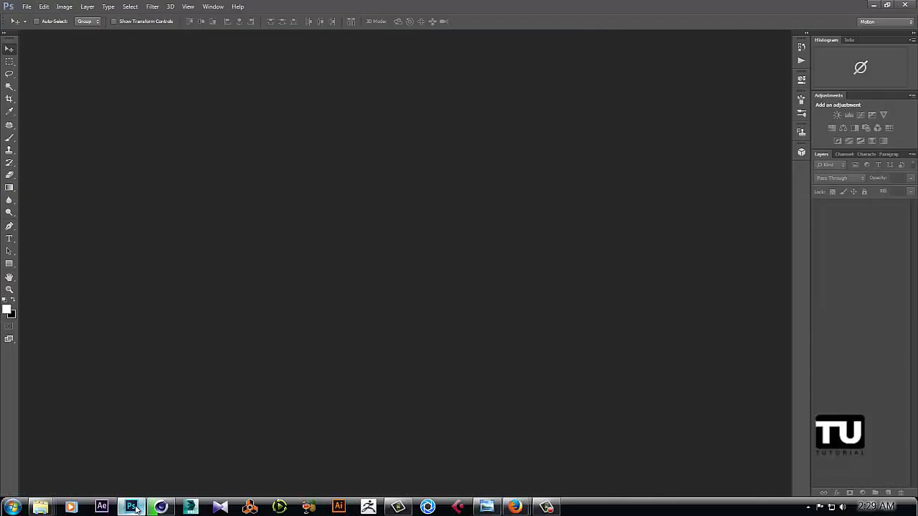
Bring up the Open dialog and preview the first soccer photo full size
{"action": "double_click", "coordinate": [94, 93]}
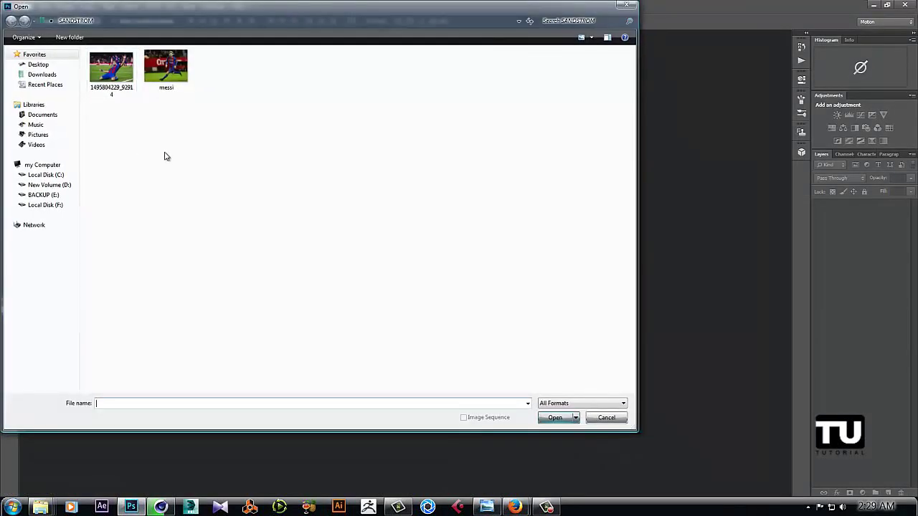
{"action": "left_click", "coordinate": [115, 72]}
{"action": "right_click", "coordinate": [117, 72]}
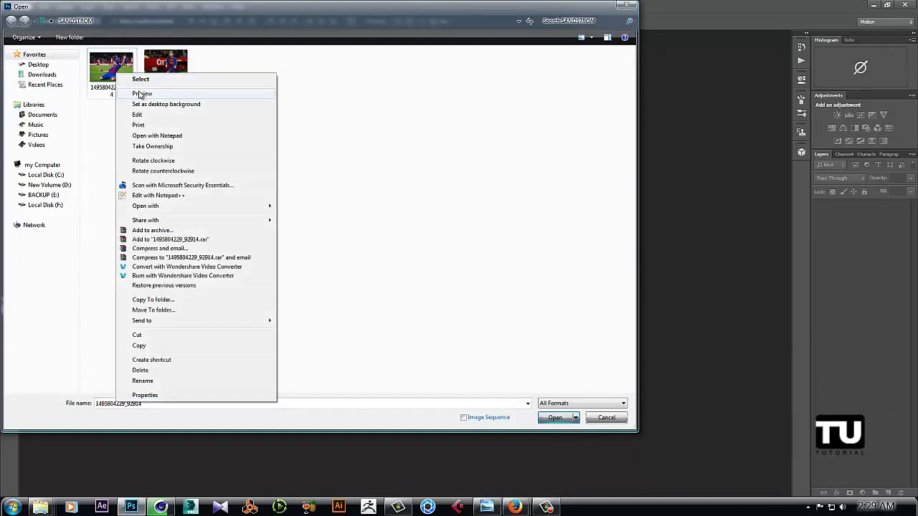
{"action": "left_click", "coordinate": [141, 93]}
Advance the preview to the messi photo, close the viewer, and select messi.jpg
{"action": "left_click", "coordinate": [482, 485]}
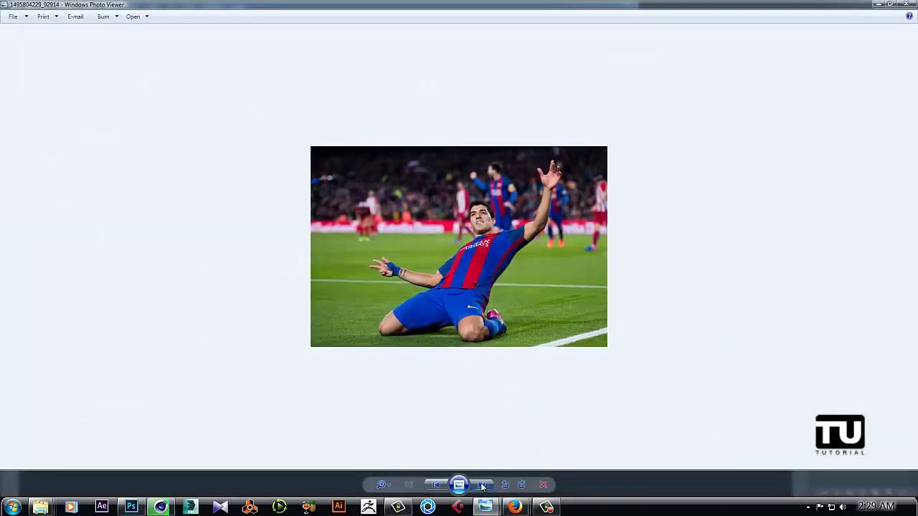
{"action": "left_click", "coordinate": [906, 5]}
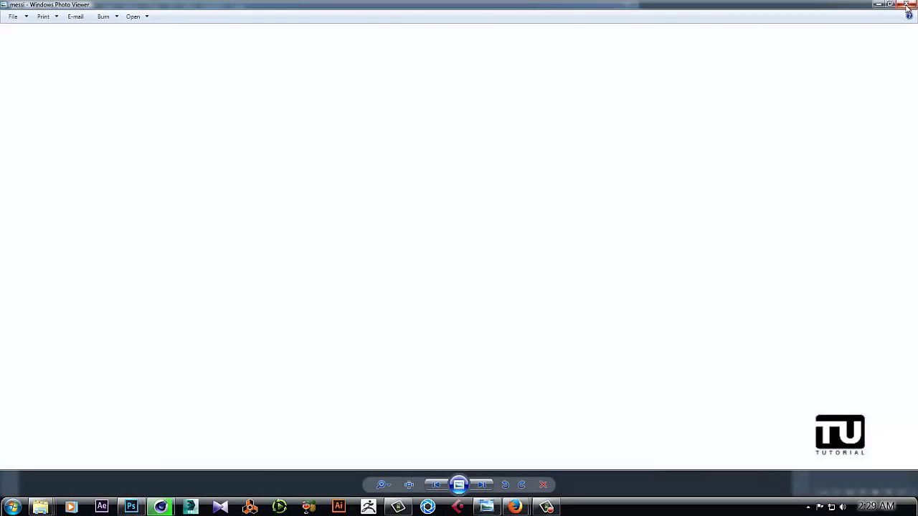
{"action": "left_click", "coordinate": [171, 71]}
Open messi.jpg, add a new layer named 'brush' above Background, and pick the Brush tool
{"action": "double_click", "coordinate": [171, 71]}
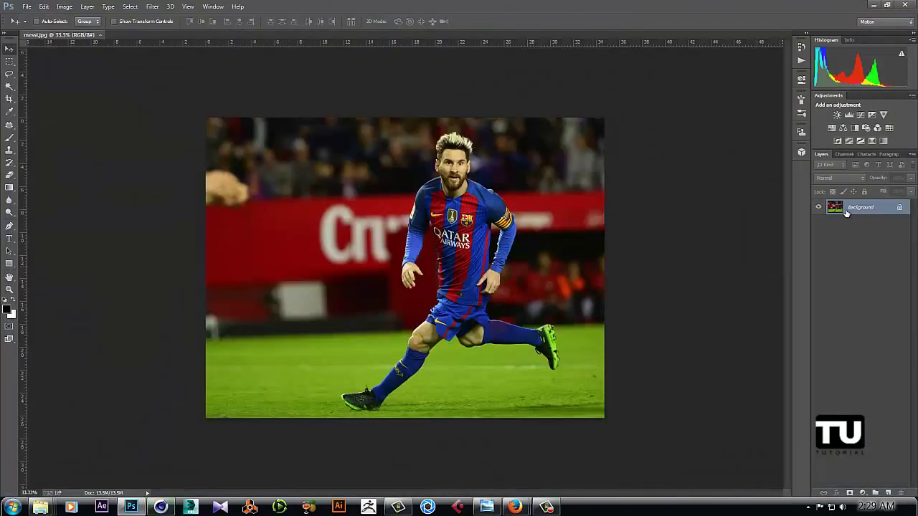
{"action": "left_click", "coordinate": [888, 493]}
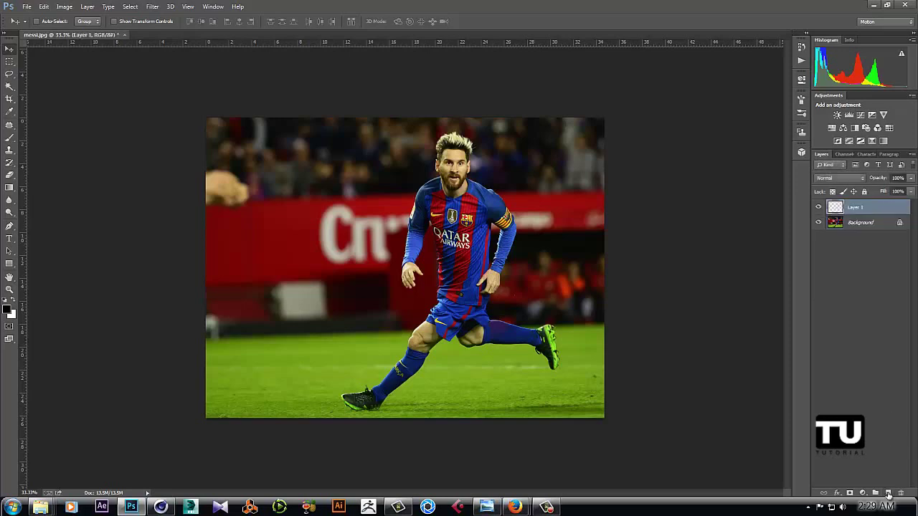
{"action": "double_click", "coordinate": [854, 208]}
{"action": "type", "text": "brush"}
{"action": "left_click", "coordinate": [837, 210]}
{"action": "left_click", "coordinate": [12, 140]}
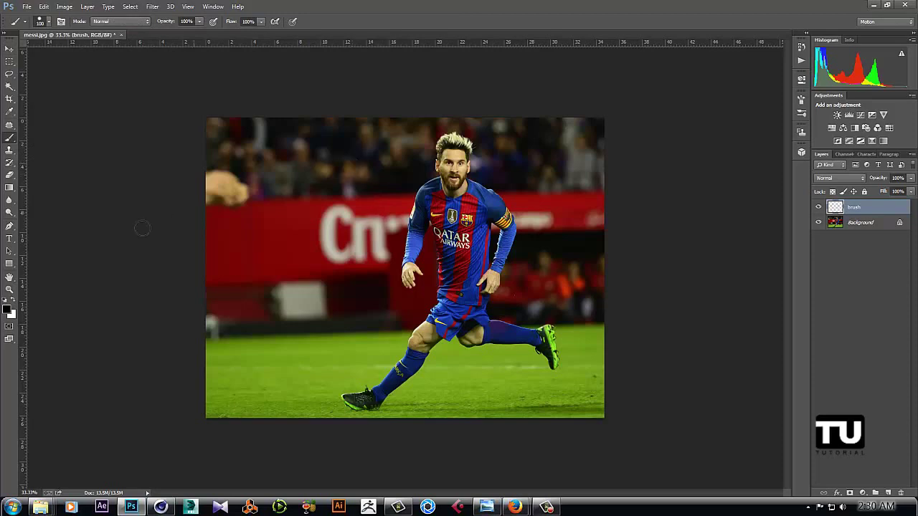
Set the foreground colour to pure red ee0000 in the Color Picker
{"action": "left_click", "coordinate": [9, 309]}
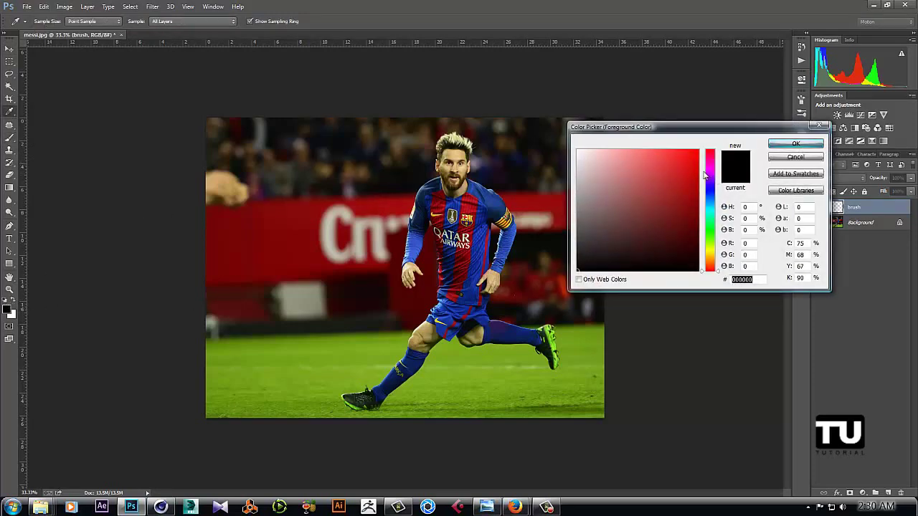
{"action": "left_click", "coordinate": [698, 158]}
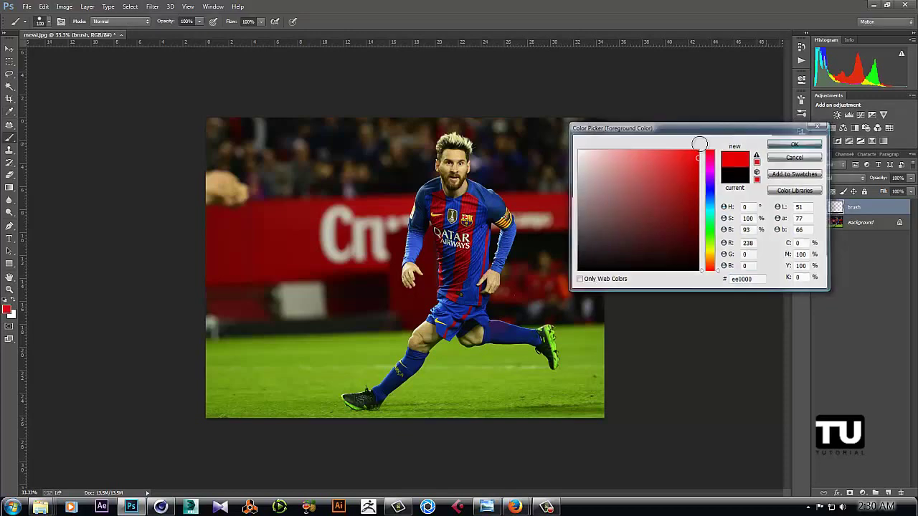
{"action": "key", "text": "Return"}
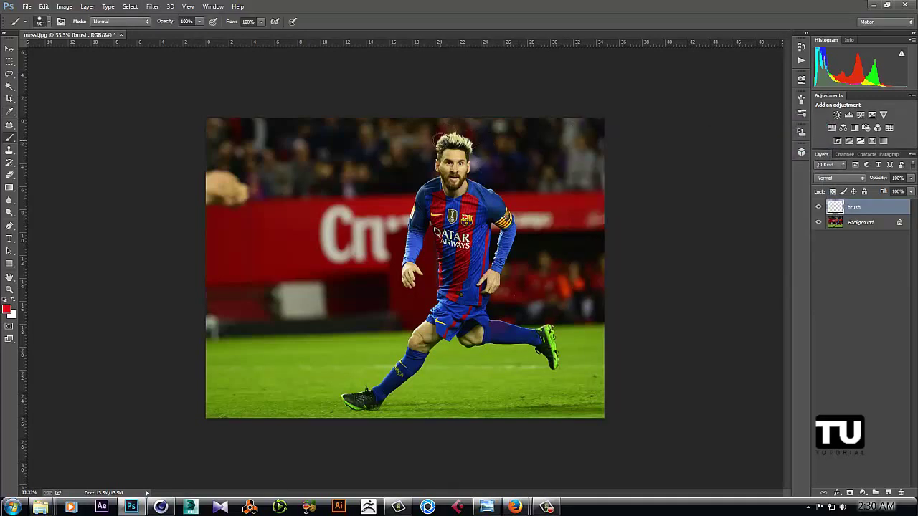
Paint red strokes over Messi's hair, knee-to-boot, left arm and calf
{"action": "mouse_move", "coordinate": [436, 140]}
{"action": "left_mouse_down"}
{"action": "mouse_move", "coordinate": [476, 145]}
{"action": "mouse_move", "coordinate": [474, 174]}
{"action": "mouse_move", "coordinate": [521, 220]}
{"action": "mouse_move", "coordinate": [520, 245]}
{"action": "mouse_move", "coordinate": [498, 285]}
{"action": "mouse_move", "coordinate": [509, 326]}
{"action": "mouse_move", "coordinate": [553, 336]}
{"action": "mouse_move", "coordinate": [558, 363]}
{"action": "left_mouse_up"}
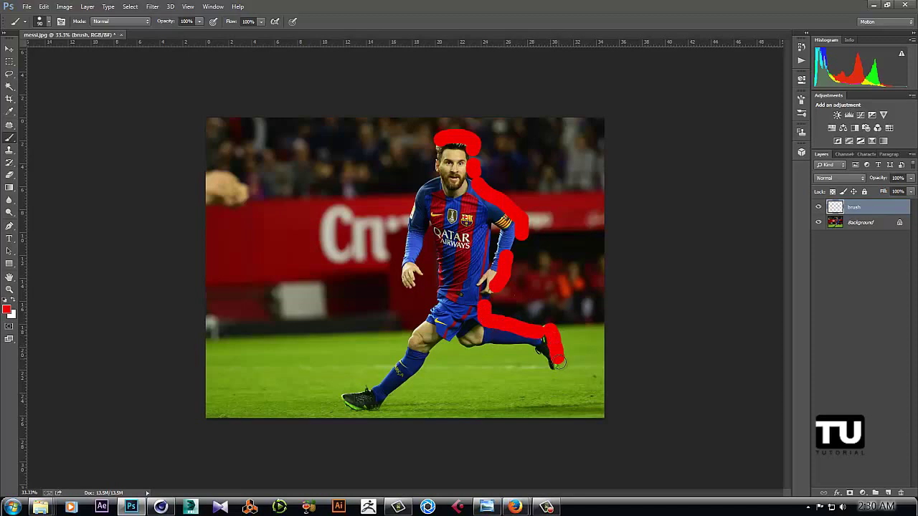
{"action": "left_click_drag", "start_coordinate": [465, 324], "coordinate": [363, 406]}
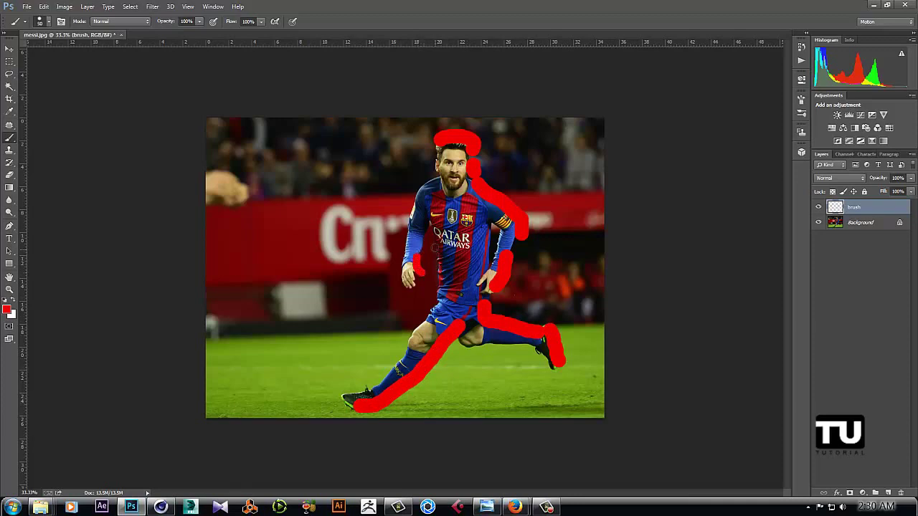
{"action": "left_click_drag", "start_coordinate": [424, 231], "coordinate": [420, 251]}
{"action": "left_click_drag", "start_coordinate": [489, 346], "coordinate": [521, 349]}
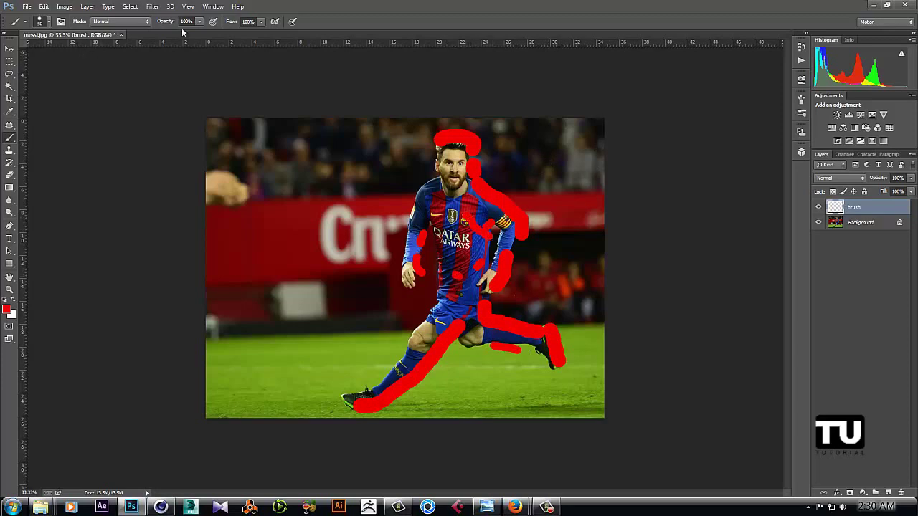
Load SandStorm.atn into the Actions panel and play its RIGHT action
{"action": "left_click", "coordinate": [208, 8]}
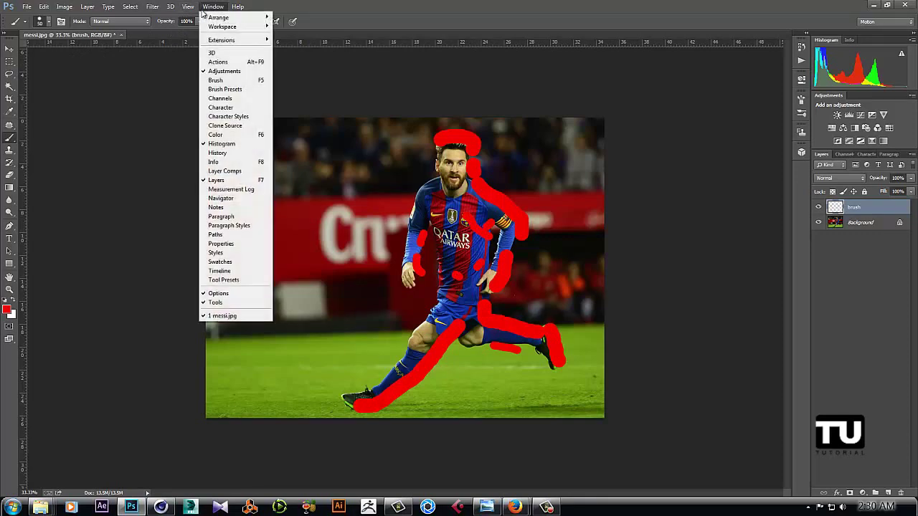
{"action": "left_click", "coordinate": [218, 61]}
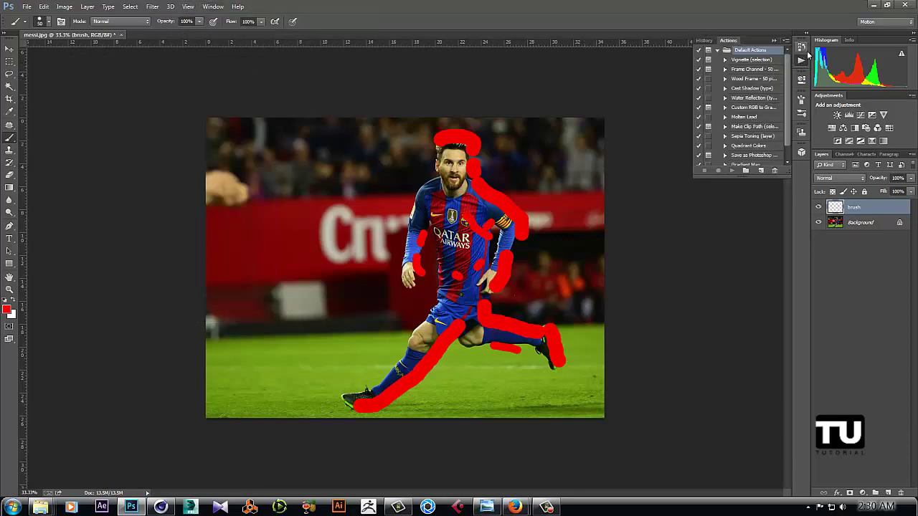
{"action": "left_click", "coordinate": [786, 40]}
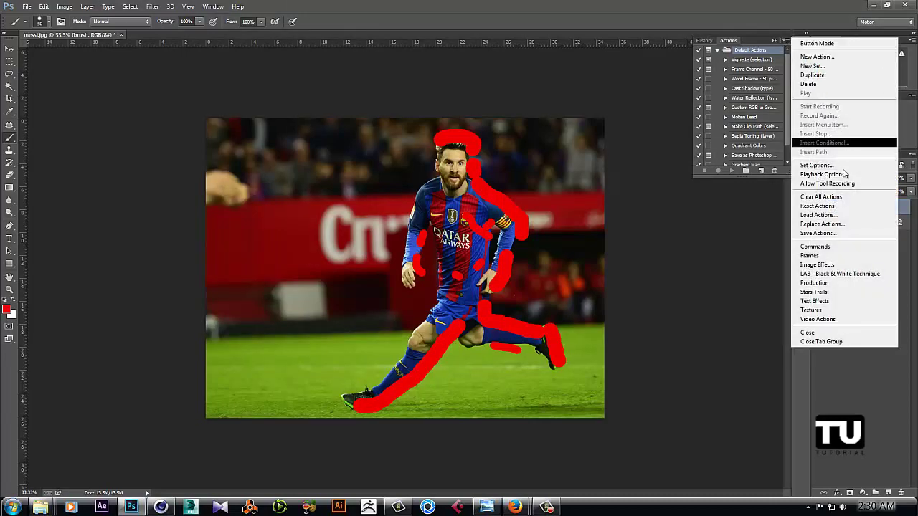
{"action": "left_click", "coordinate": [819, 214]}
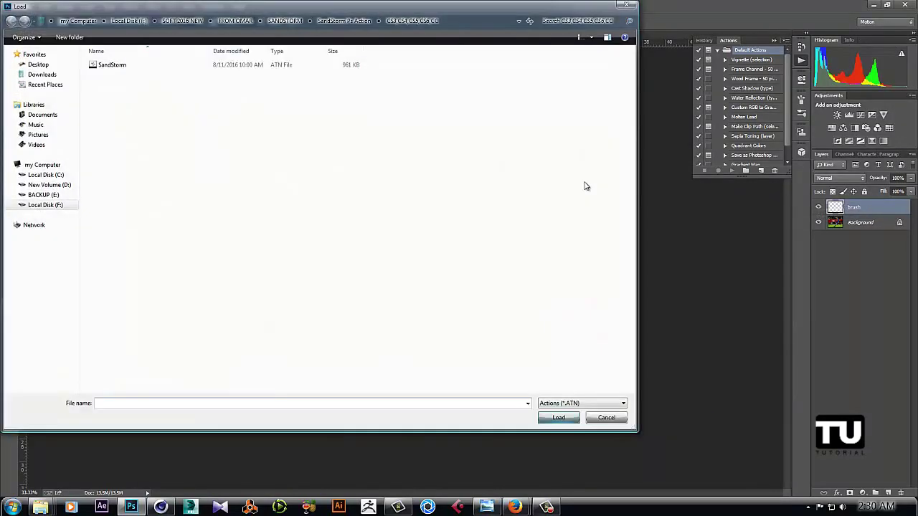
{"action": "double_click", "coordinate": [104, 65]}
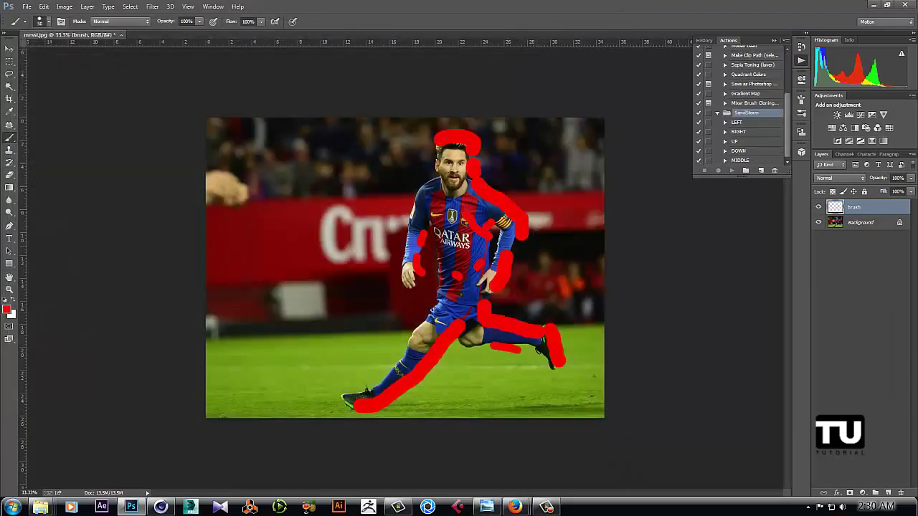
{"action": "left_click", "coordinate": [742, 133]}
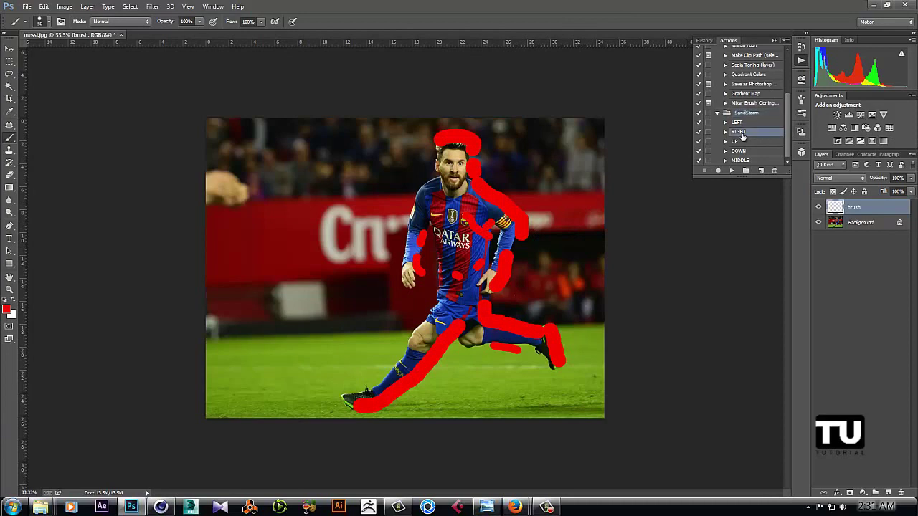
{"action": "left_click", "coordinate": [733, 171]}
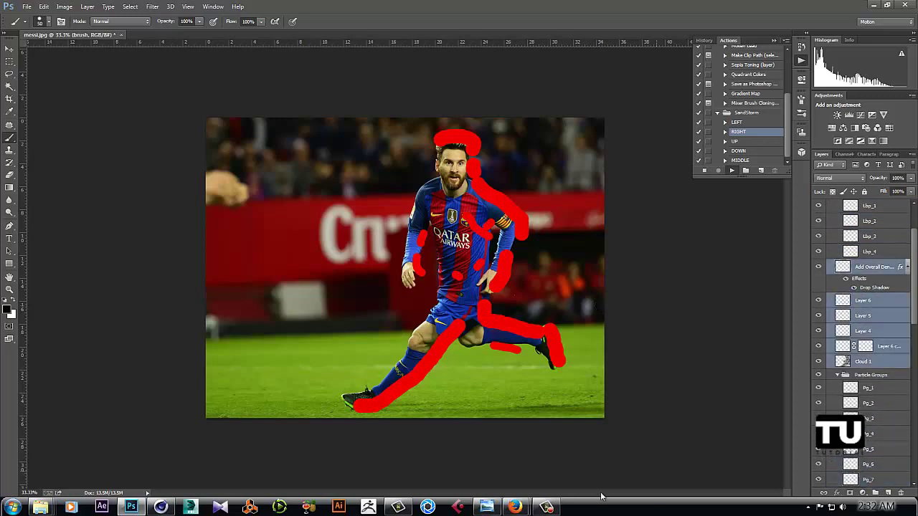
Let the SandStorm action complete, then step down through the generated layers with Alt+[
{"action": "left_click", "coordinate": [556, 509]}
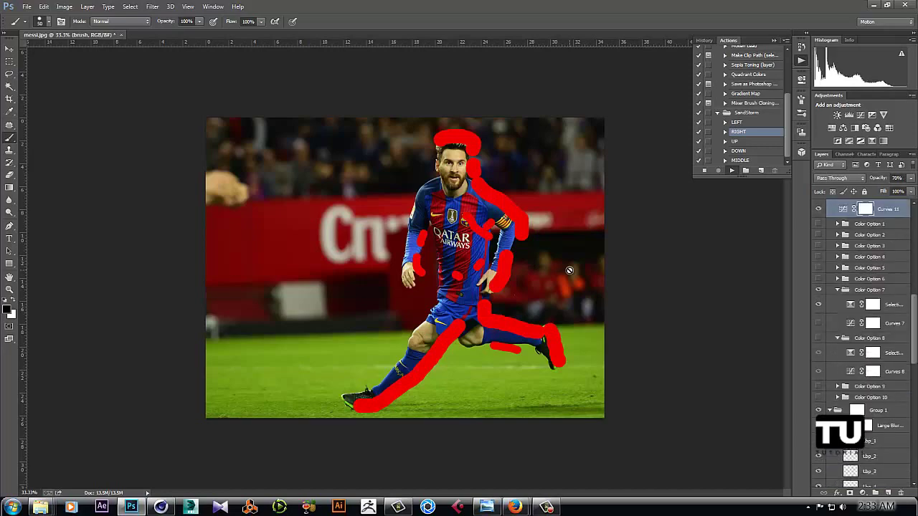
{"action": "key", "text": "alt+bracketleft"}
{"action": "key", "text": "alt+bracketleft"}
{"action": "key", "text": "alt+bracketleft"}
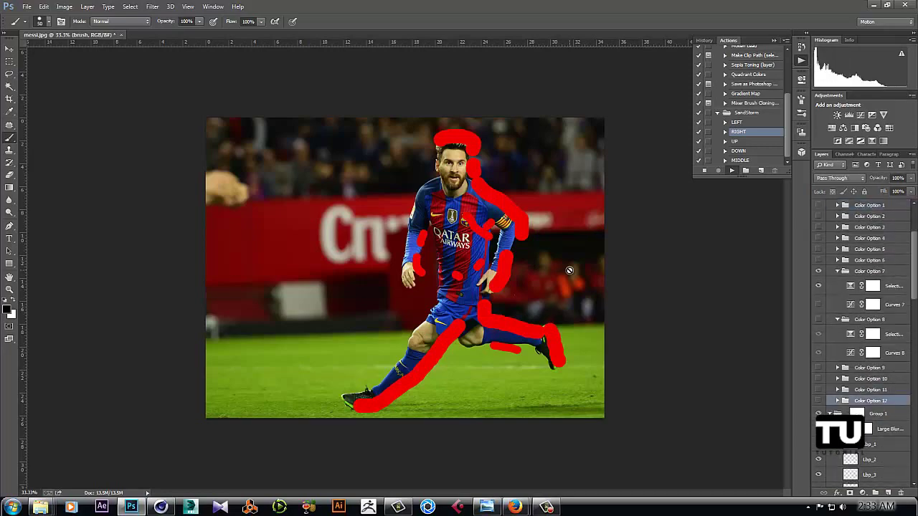
{"action": "key", "text": "alt+bracketleft"}
{"action": "key", "text": "alt+bracketleft"}
{"action": "key", "text": "alt+bracketleft"}
{"action": "key", "text": "alt+bracketleft"}
{"action": "key", "text": "alt+bracketleft"}
{"action": "key", "text": "alt+bracketleft"}
{"action": "key", "text": "alt+bracketleft"}
{"action": "key", "text": "alt+bracketleft"}
{"action": "key", "text": "alt+bracketleft"}
{"action": "key", "text": "alt+bracketleft"}
{"action": "key", "text": "alt+bracketleft"}
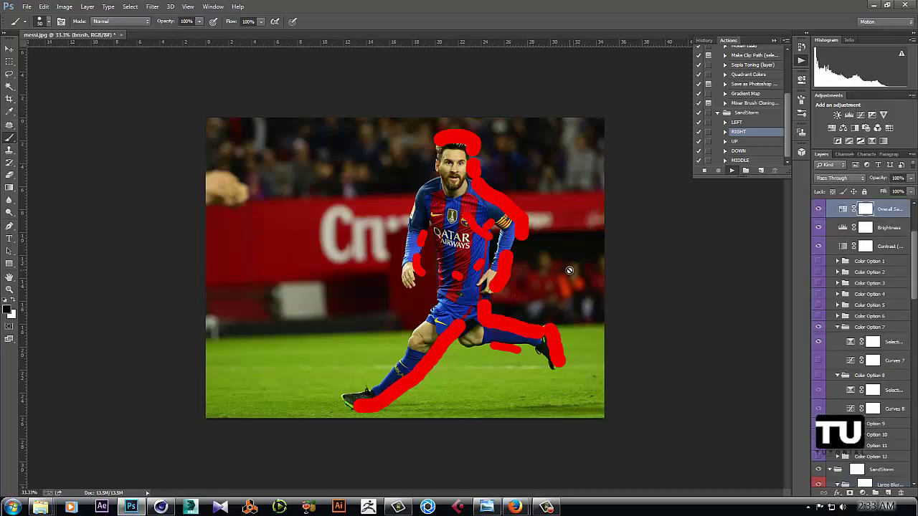
{"action": "key", "text": "alt+bracketleft"}
{"action": "key", "text": "alt+bracketleft"}
{"action": "key", "text": "alt+bracketleft"}
{"action": "key", "text": "alt+bracketleft"}
{"action": "key", "text": "alt+bracketleft"}
{"action": "key", "text": "alt+bracketleft"}
{"action": "key", "text": "alt+bracketleft"}
{"action": "key", "text": "alt+bracketleft"}
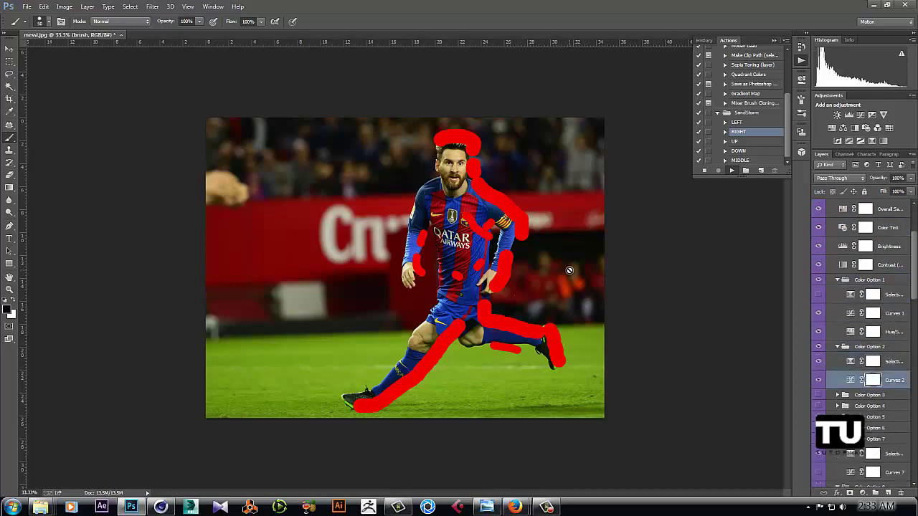
{"action": "key", "text": "alt+bracketleft"}
{"action": "key", "text": "alt+bracketleft"}
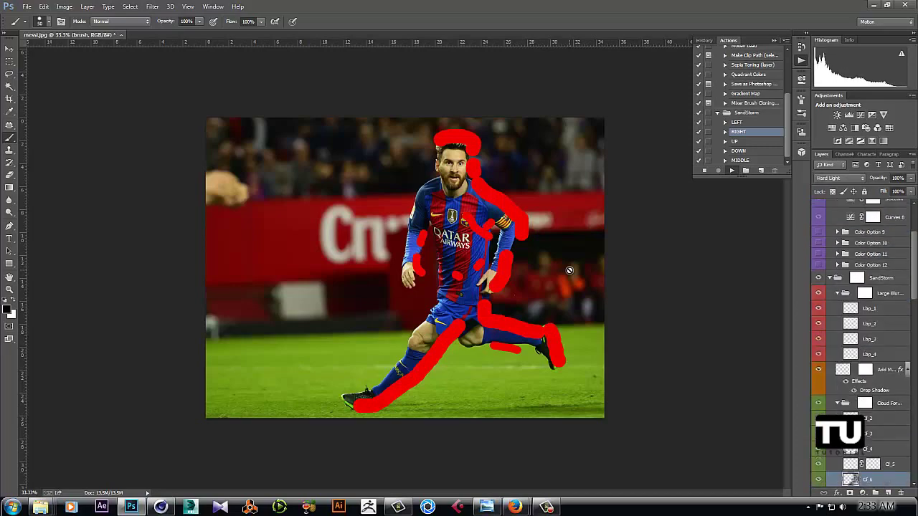